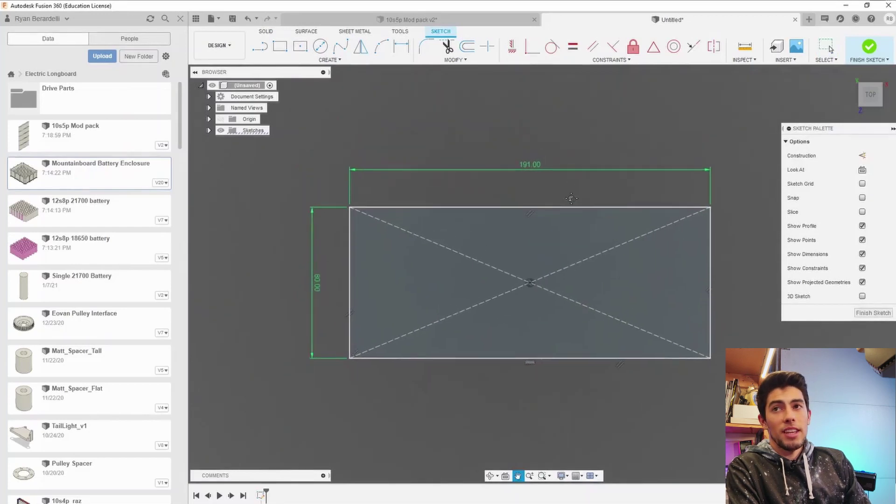
- Recentre the sketch and move the 191.00 and 80.00 dimensions closer to the inner rectangle
drag(569, 200, 543, 206)
key(Escape)
click(300, 45)
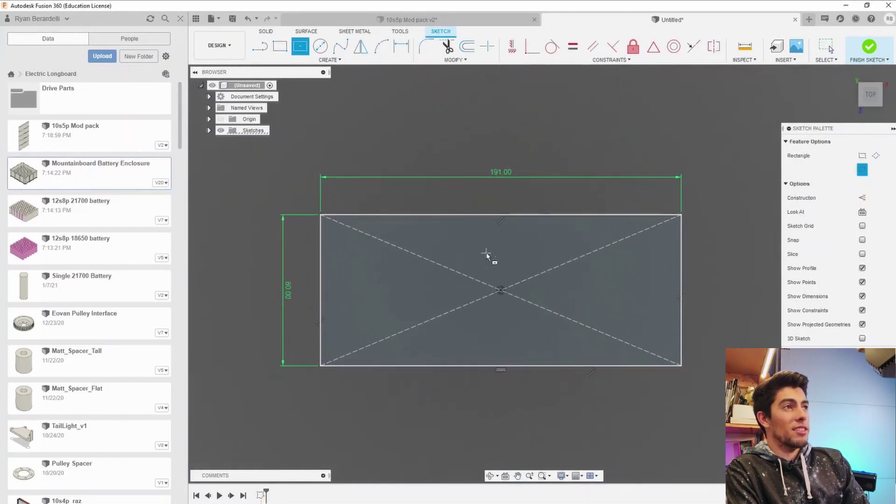
key(Escape)
drag(503, 177, 498, 209)
drag(286, 291, 312, 292)
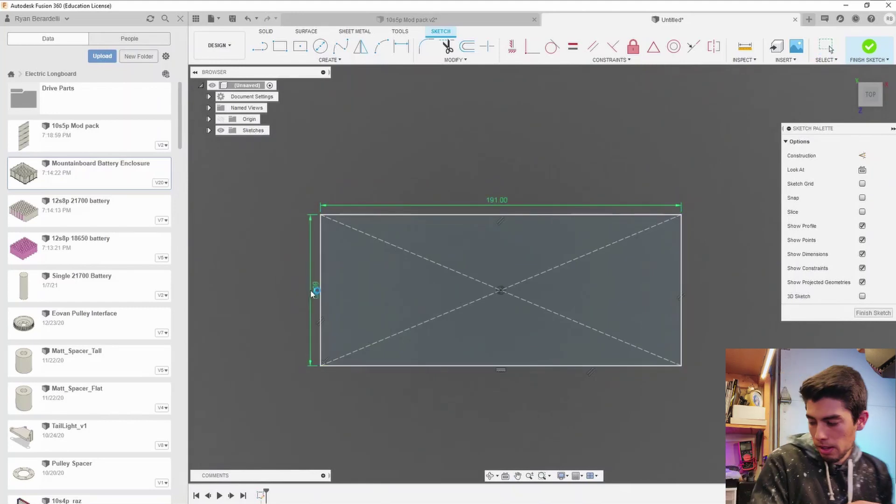
- Draw a second centre-point rectangle from the existing centre, enclosing the first
click(300, 46)
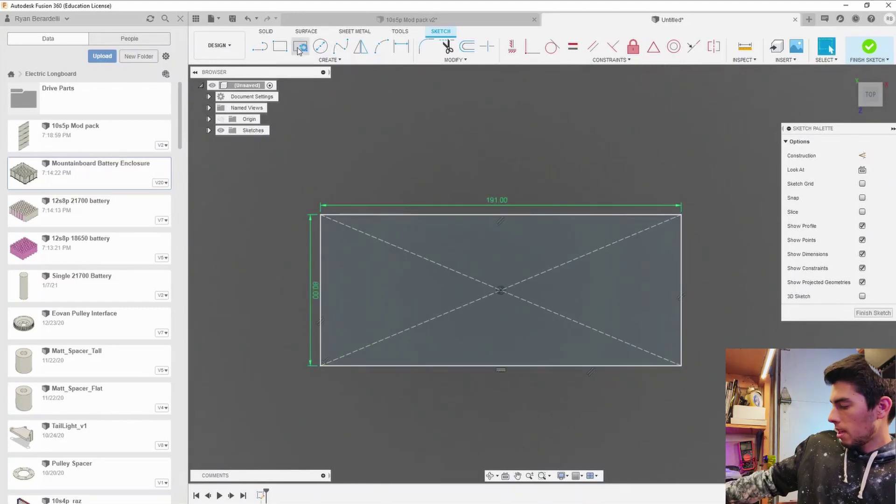
click(501, 290)
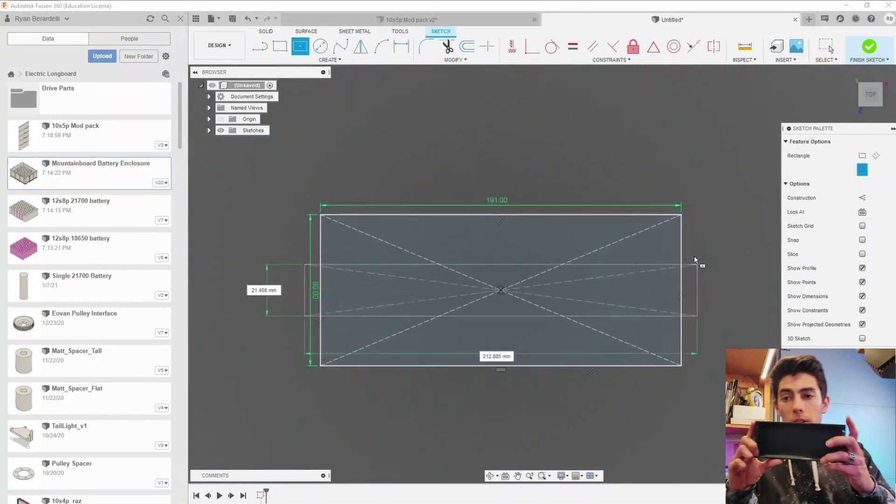
click(708, 183)
key(Escape)
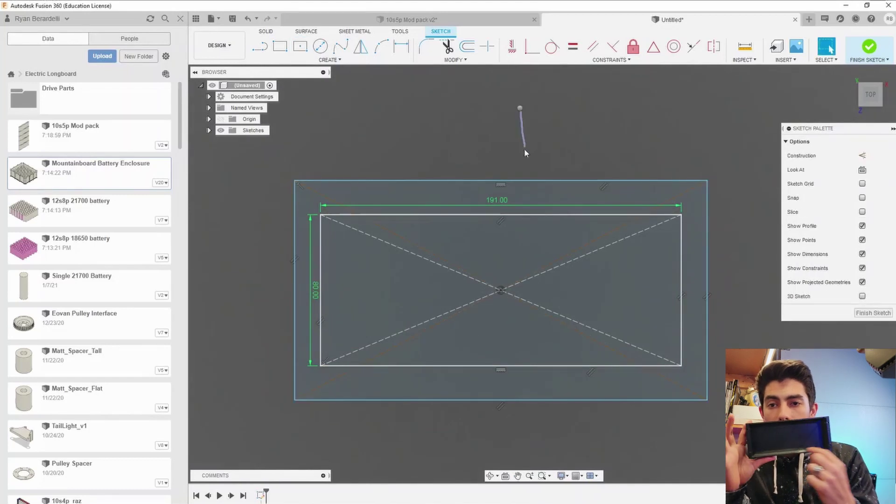
- Dimension the outer rectangle 86 mm tall and 203 mm wide via expression d30+12
key(d)
click(708, 283)
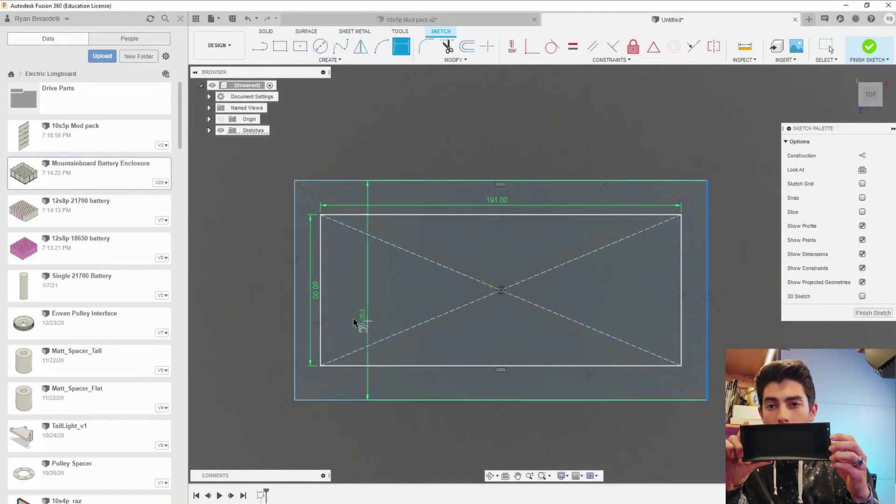
click(725, 295)
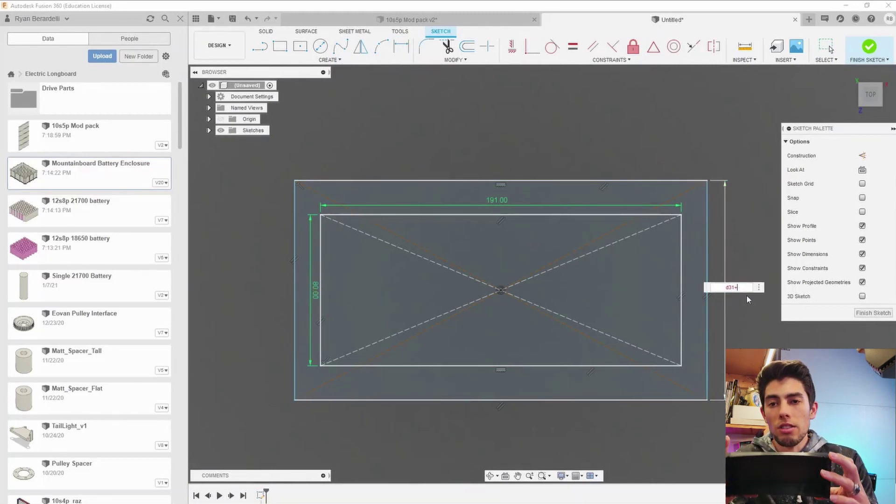
text(-)
key(Return)
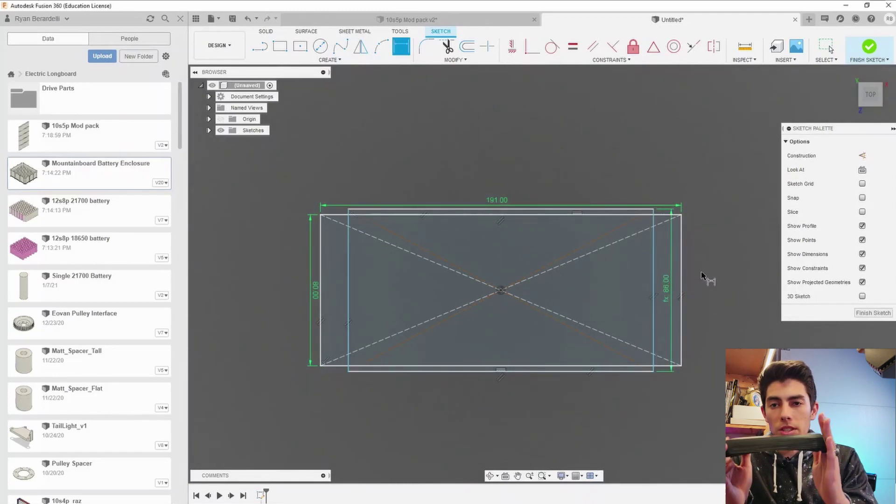
click(517, 211)
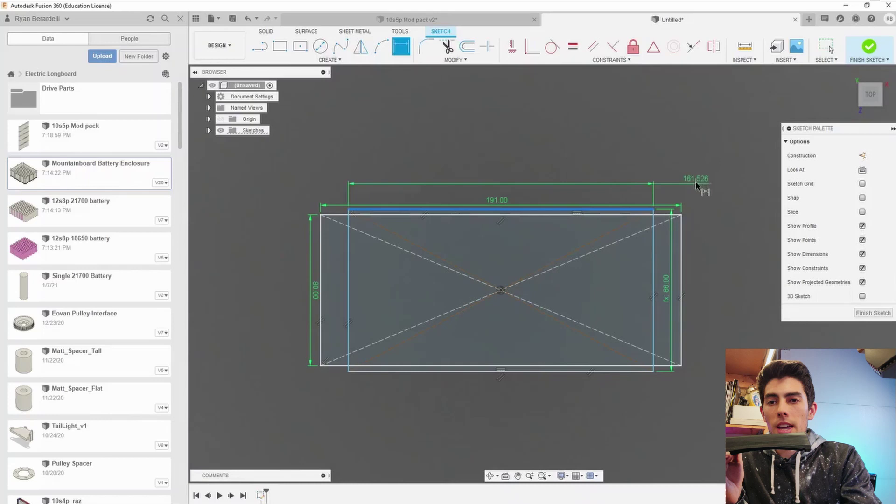
click(558, 304)
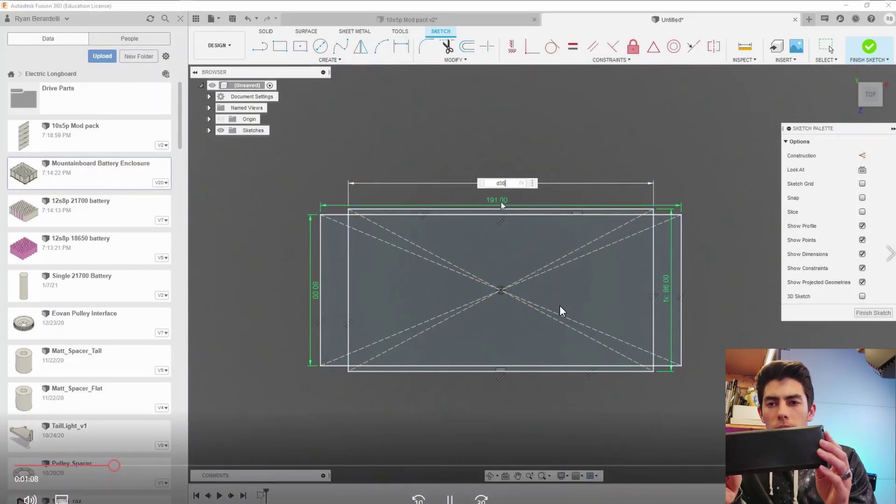
text(d30+12)
key(Return)
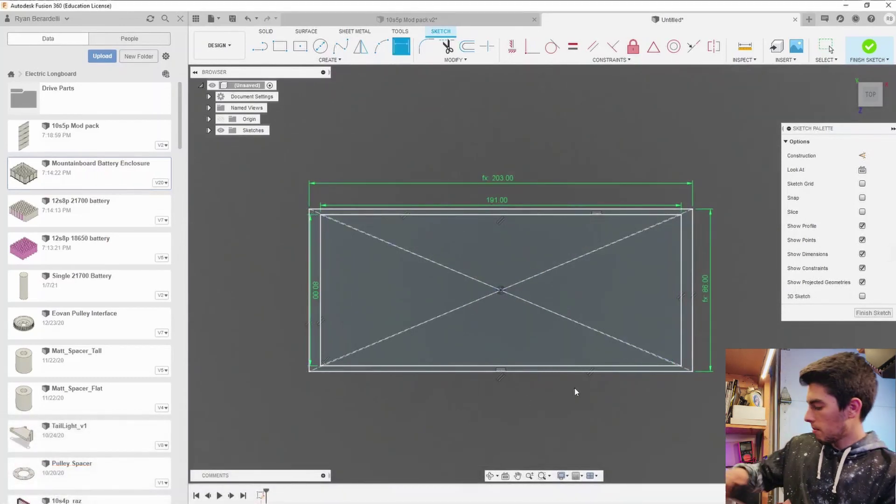
key(Escape)
- Move the 80.00 dimension inside the rectangle and keep the 191 mm width unchanged
scroll(737, 177, up, 1)
scroll(483, 164, up, 1)
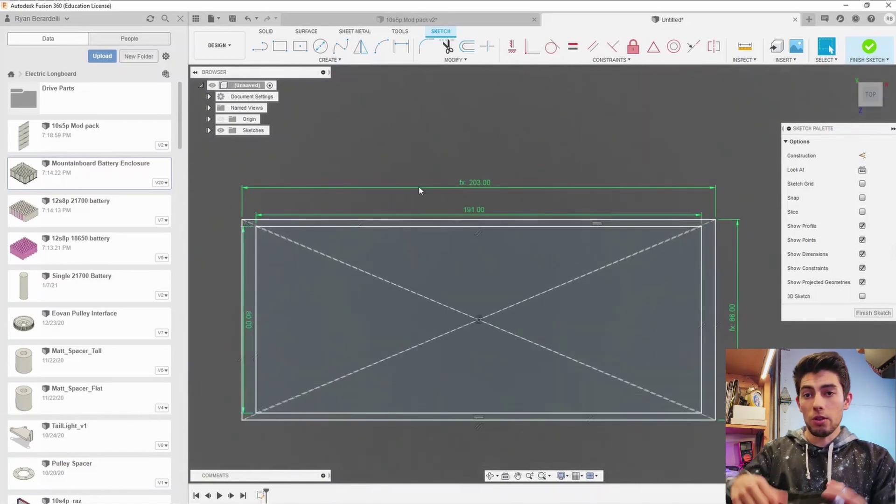
drag(249, 319, 287, 316)
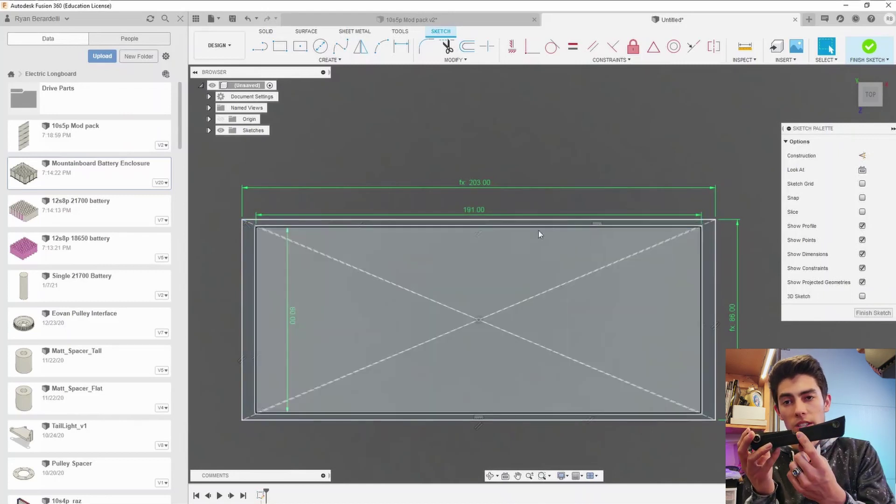
double_click(472, 208)
key(Return)
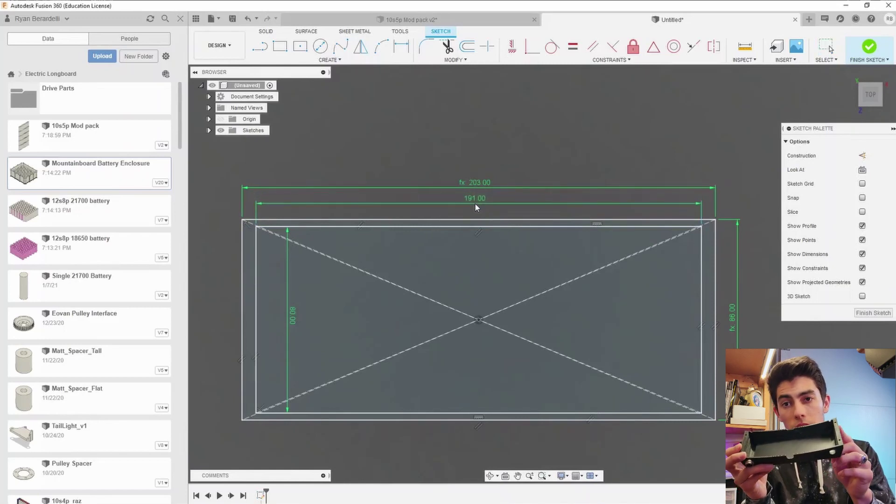
key(Escape)
- Draw a small circle centred on the outer rectangle's corner
click(320, 47)
scroll(710, 244, up, 5)
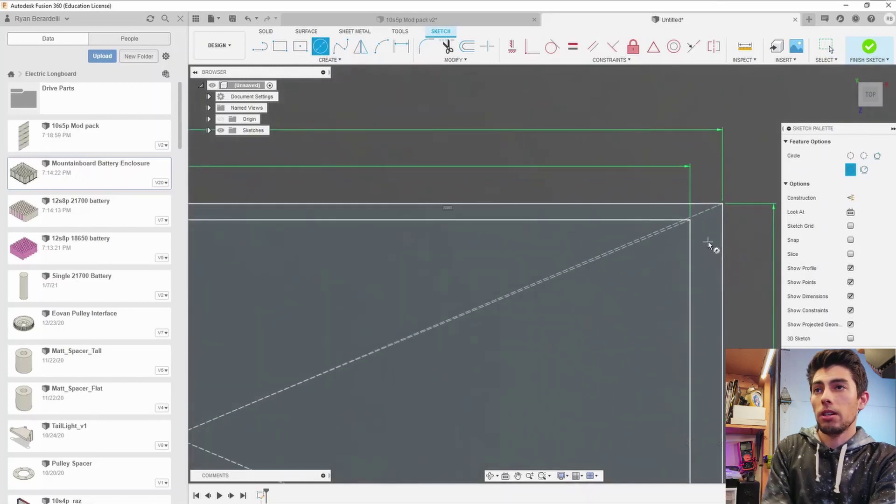
click(708, 242)
key(Return)
key(Escape)
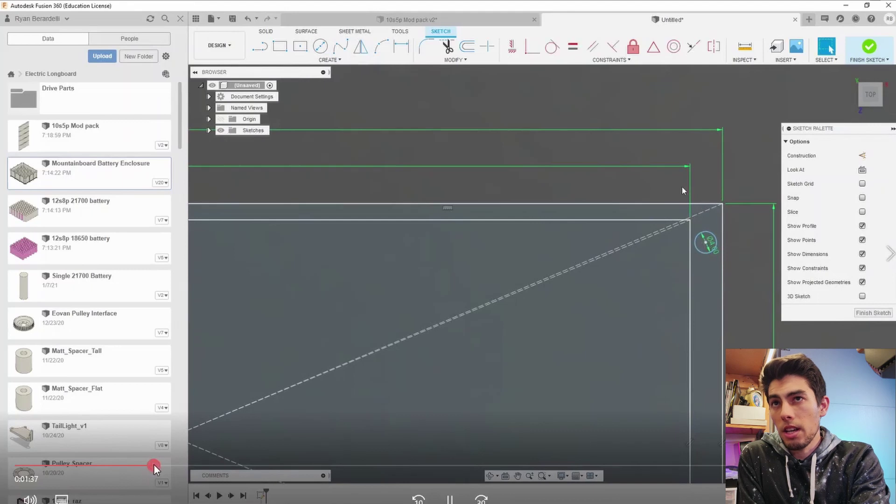
- Scrub ahead to the loft and open the EnclosureDesign1 (02) recording
drag(153, 467, 448, 467)
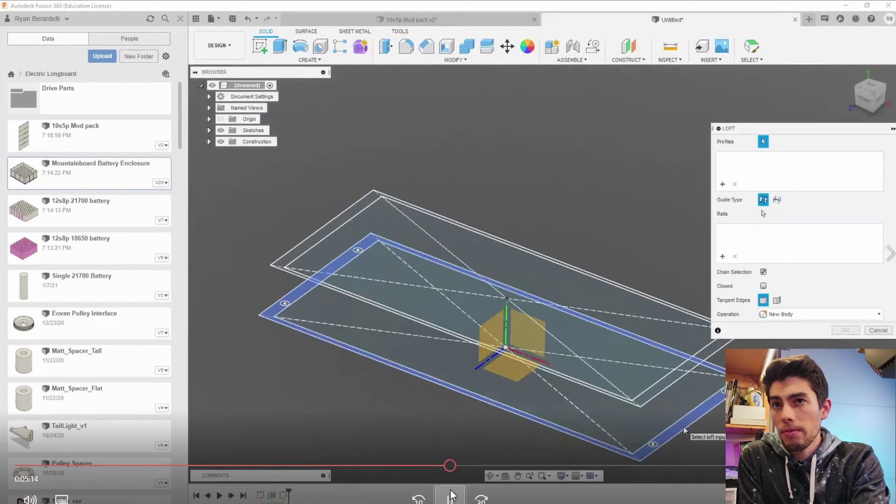
click(451, 495)
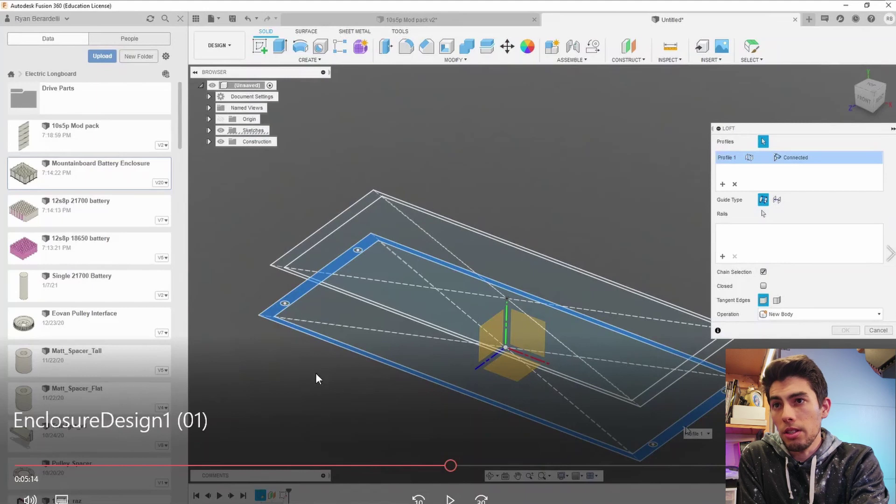
drag(453, 465, 767, 470)
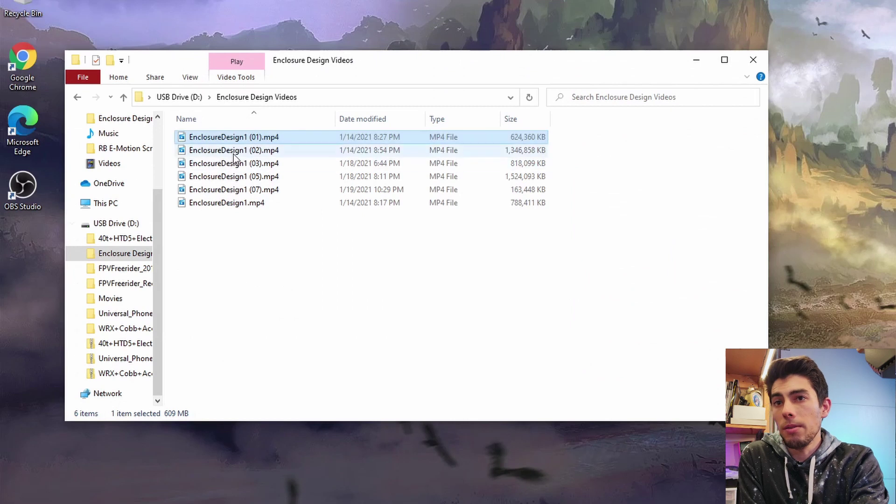
double_click(233, 153)
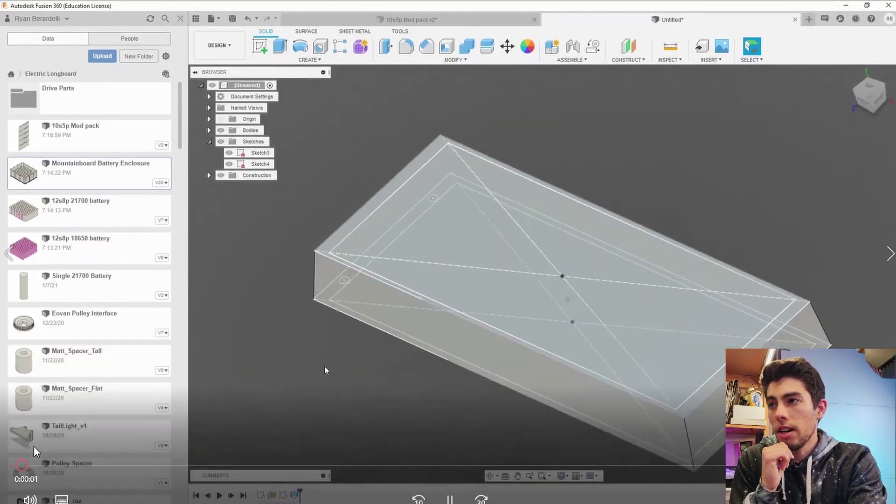
- Skip through the recording to the hollowed enclosure shell and its sketch view
drag(23, 466, 117, 466)
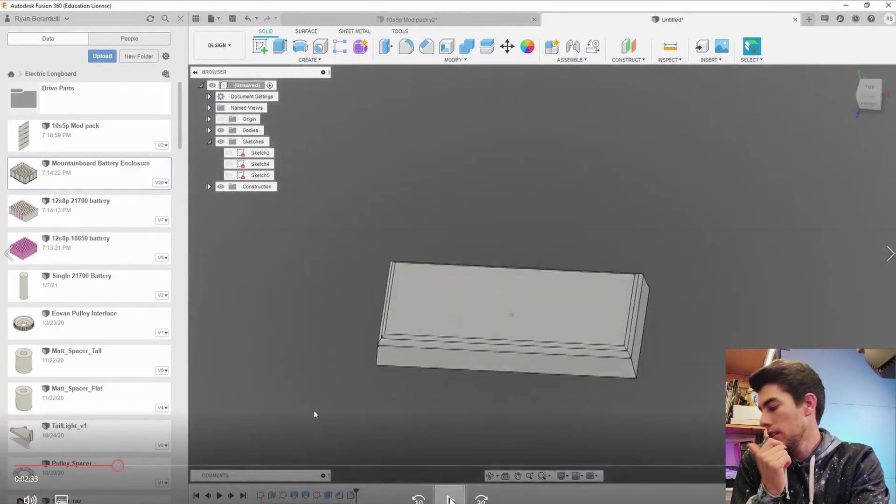
click(449, 499)
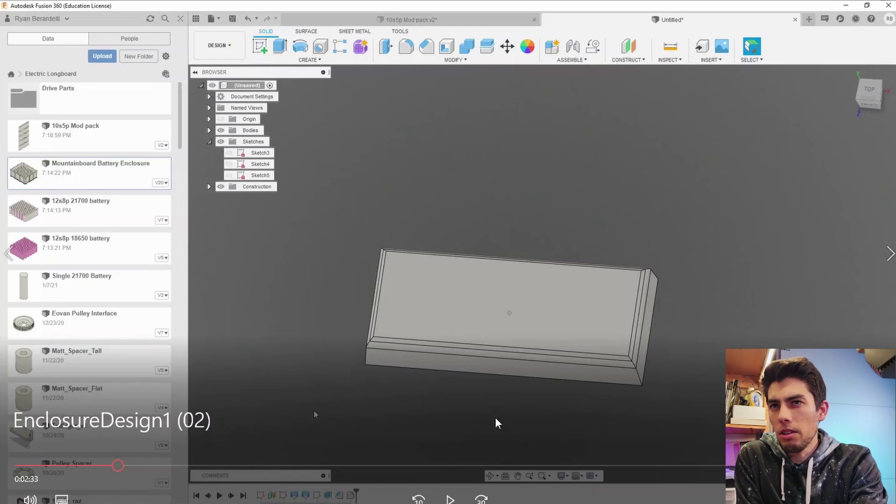
drag(117, 466, 158, 464)
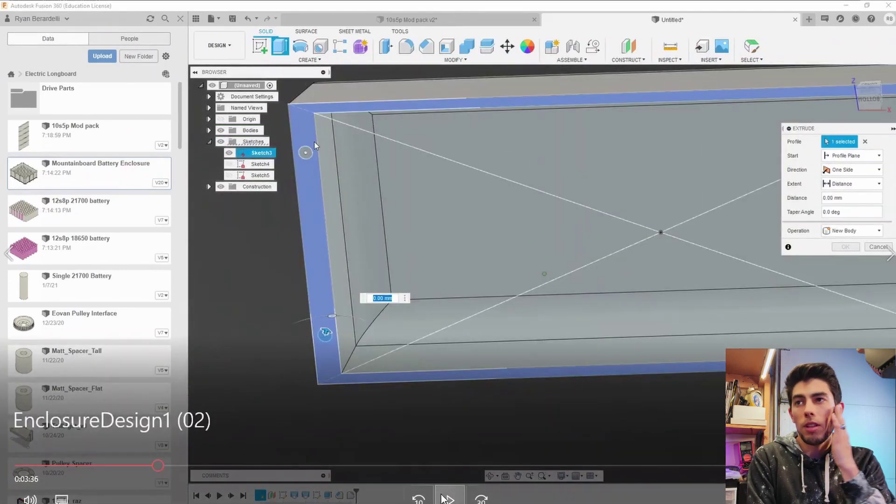
click(444, 499)
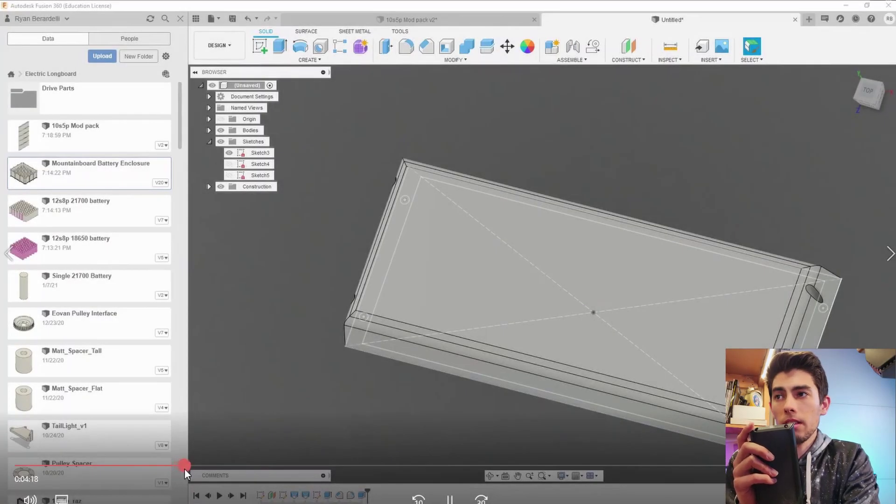
- Skip past the sketch projection step to the 3D enclosure
drag(185, 469, 231, 467)
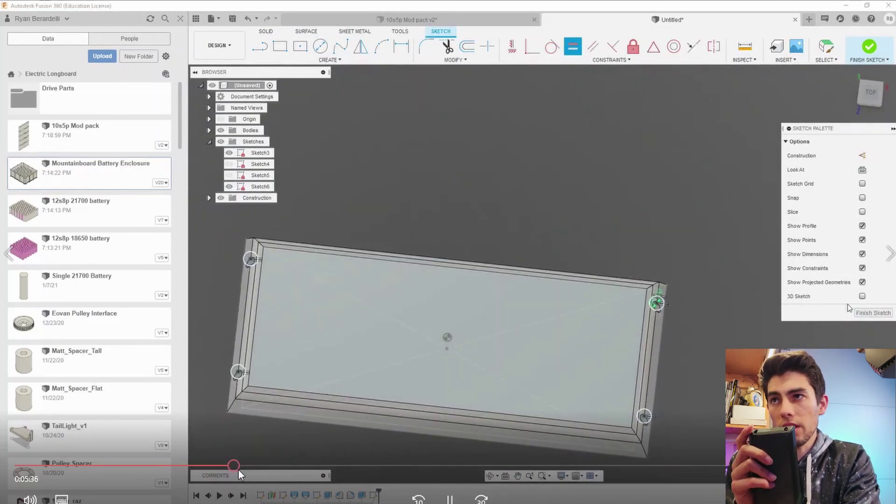
drag(238, 467, 279, 464)
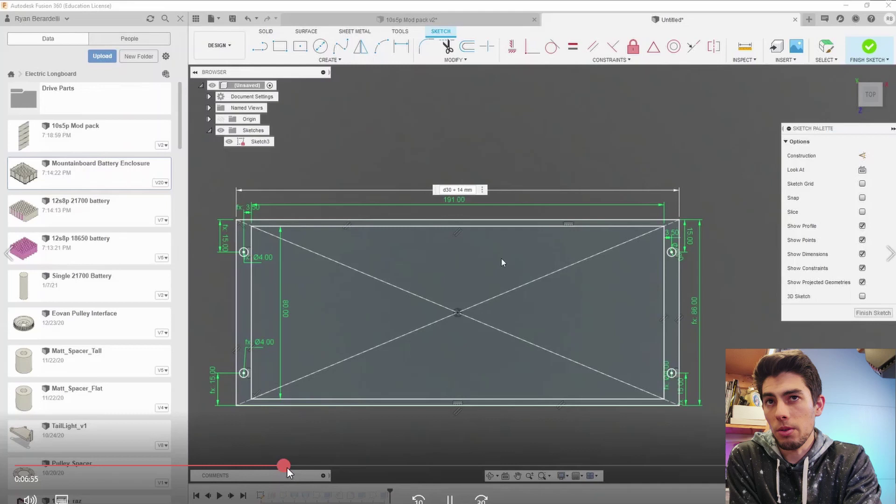
- Skip ahead to the solid enclosure body and then its curved-base view
drag(287, 467, 416, 462)
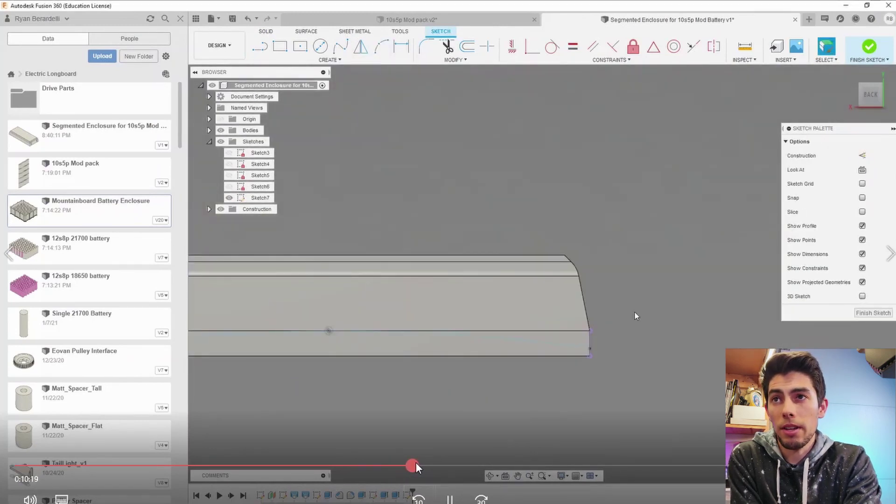
drag(416, 462, 461, 468)
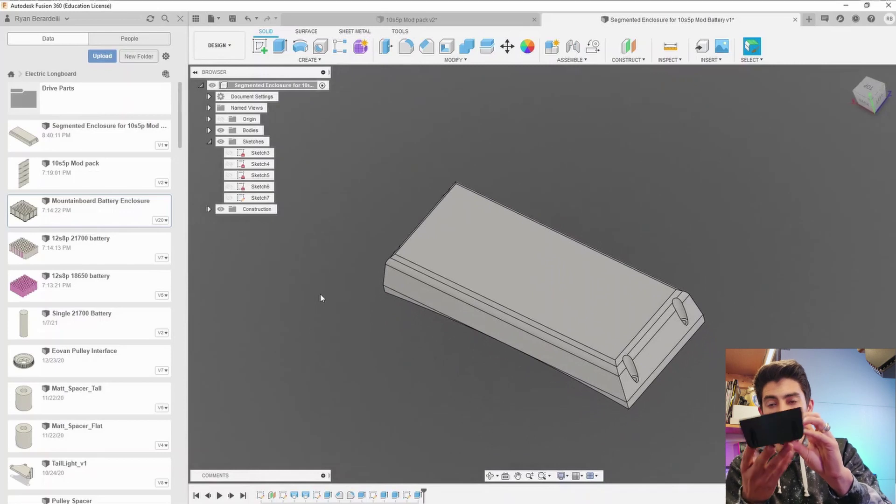
- Save a new version described 'added' and switch to the 10s5p Mod pack design
key(ctrl+s)
text(added deck conca)
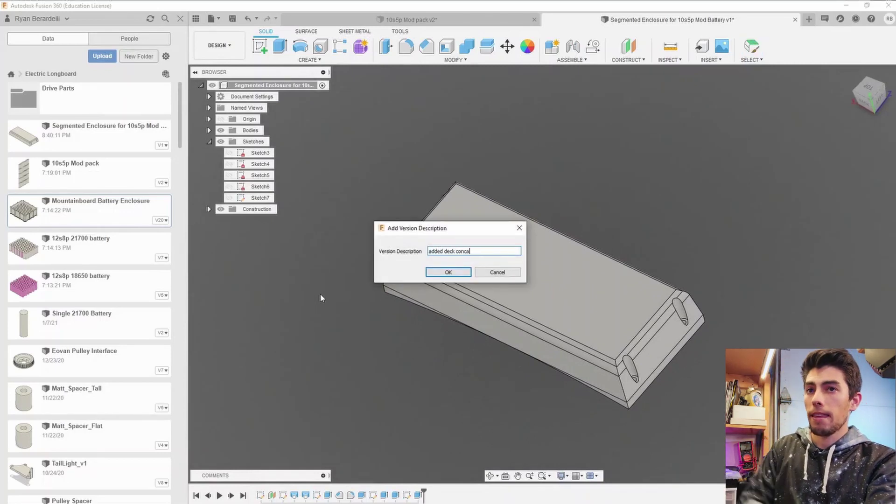
key(Return)
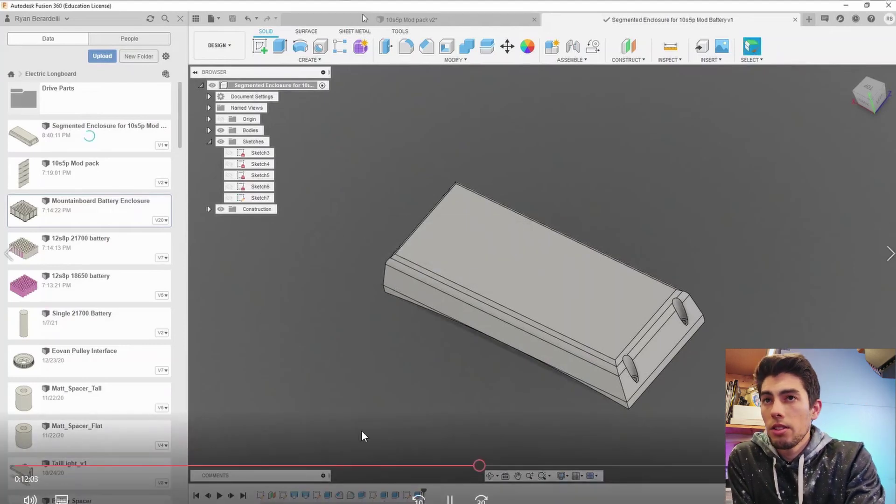
key(ctrl+Tab)
drag(489, 458, 575, 468)
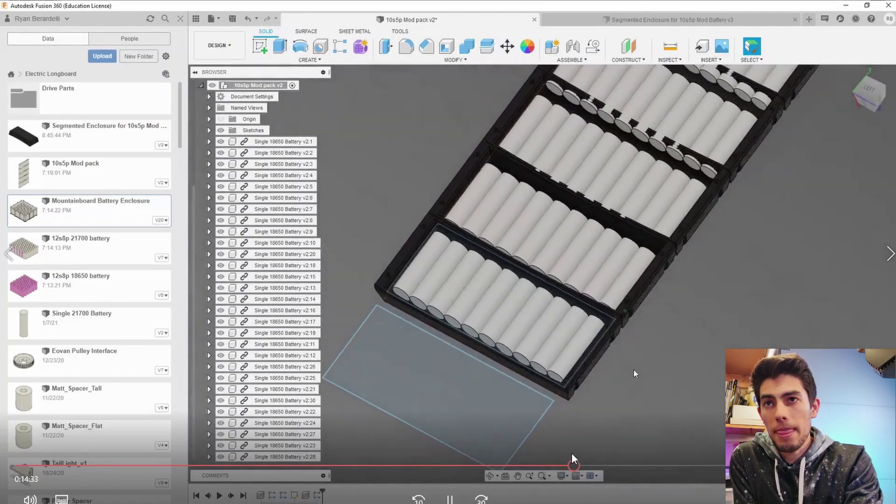
- Skip ahead in the recording to the battery pattern edit
drag(574, 462, 727, 464)
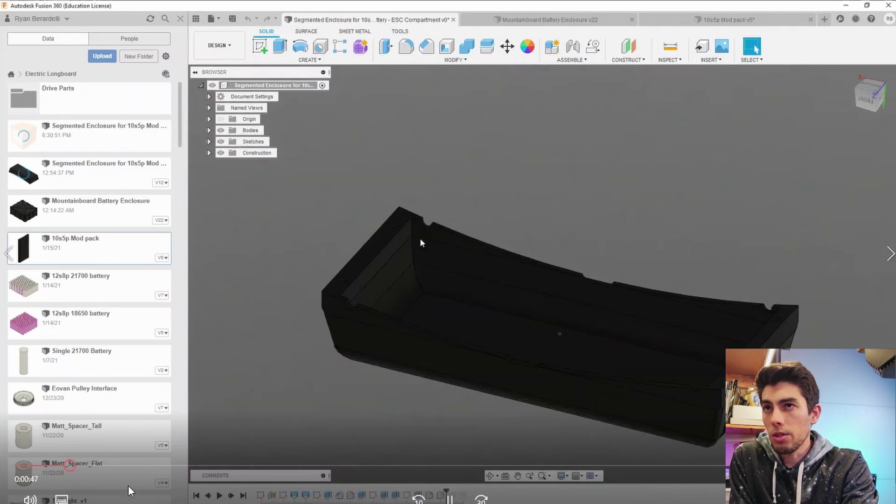
- Skip ahead to the side-profile sketch on the ESC Compartment
drag(69, 464, 199, 466)
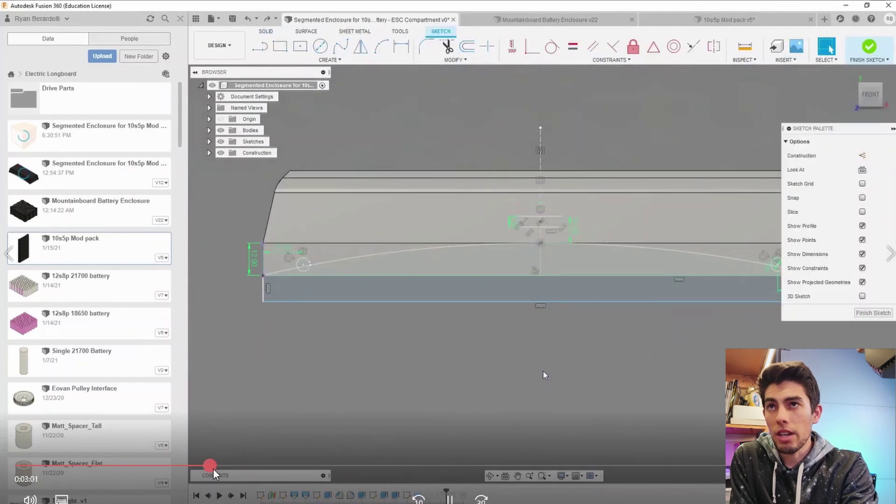
- Skip ahead past the arc sketch to the charge-port circle in Sketch8
drag(214, 469, 558, 476)
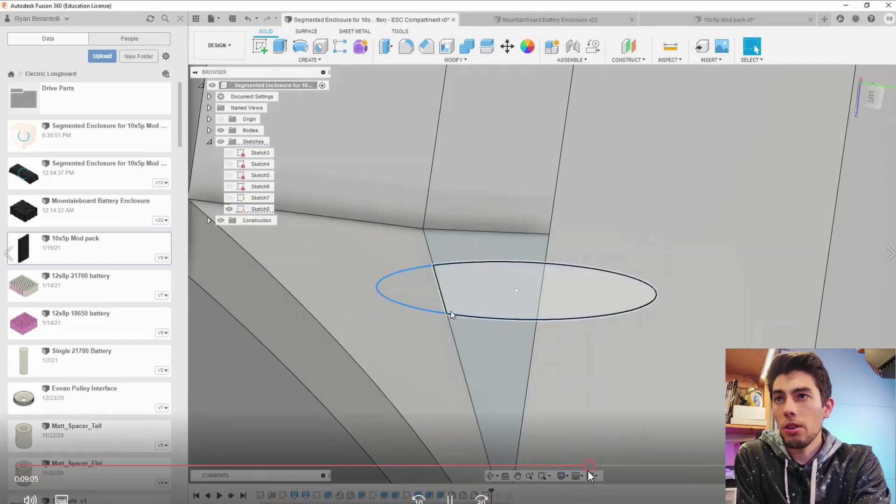
- Skip ahead to the two-sided 1 mm / 3.5 mm charge-port ring extrusion
drag(587, 471, 777, 464)
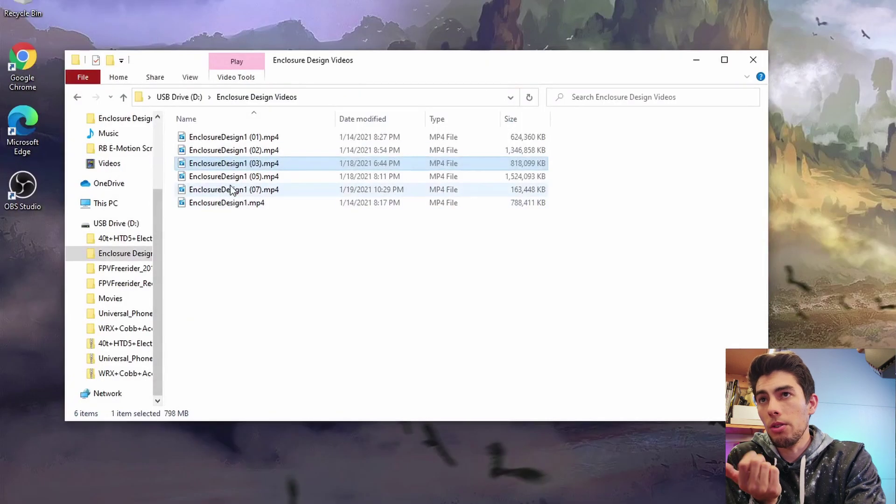
- Select EnclosureDesign1 (07).mp4 in the Enclosure Design Videos folder on USB Drive (D:)
click(232, 189)
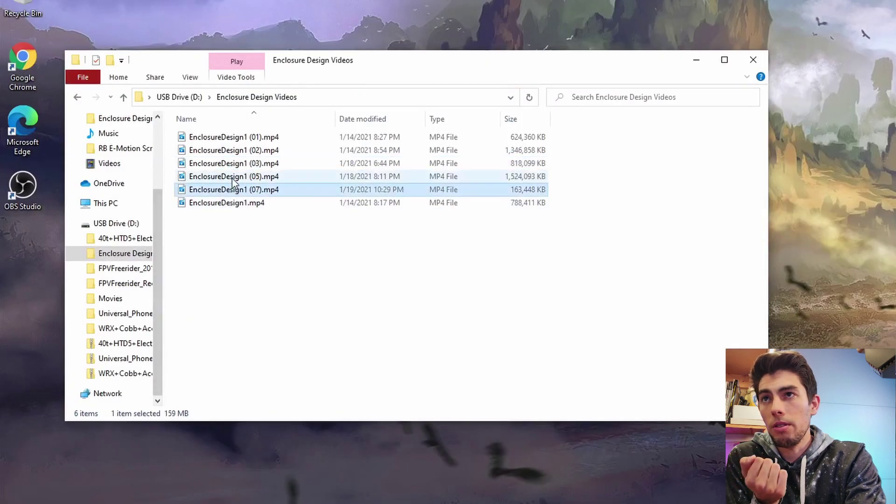